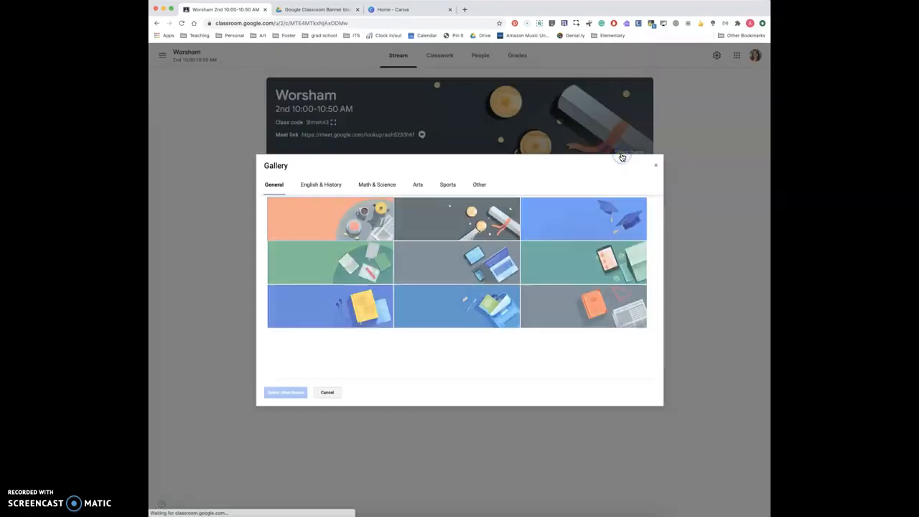
Apply the red graph-and-calculator theme from the Math & Science gallery to the class banner.
{"action": "left_click", "coordinate": [311, 186]}
{"action": "left_click", "coordinate": [388, 185]}
{"action": "left_click", "coordinate": [419, 185]}
{"action": "left_click", "coordinate": [394, 186]}
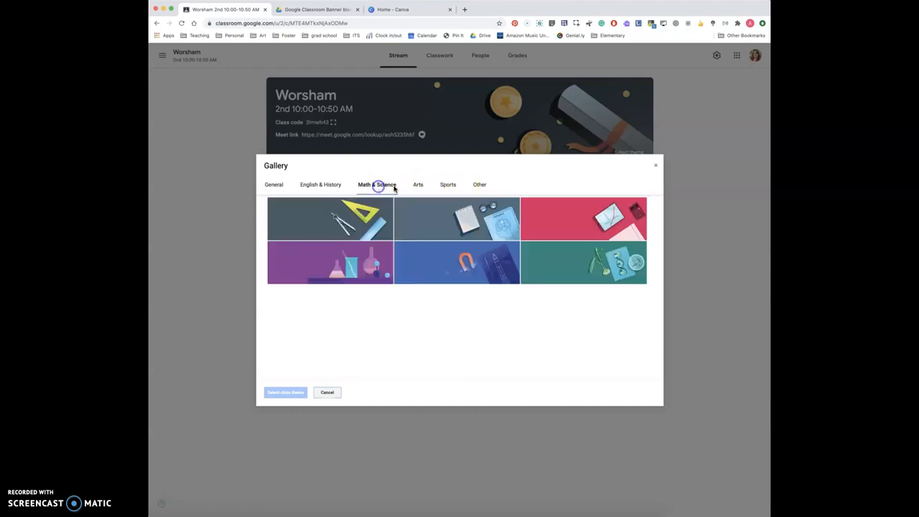
{"action": "left_click", "coordinate": [594, 237]}
{"action": "left_click", "coordinate": [287, 393]}
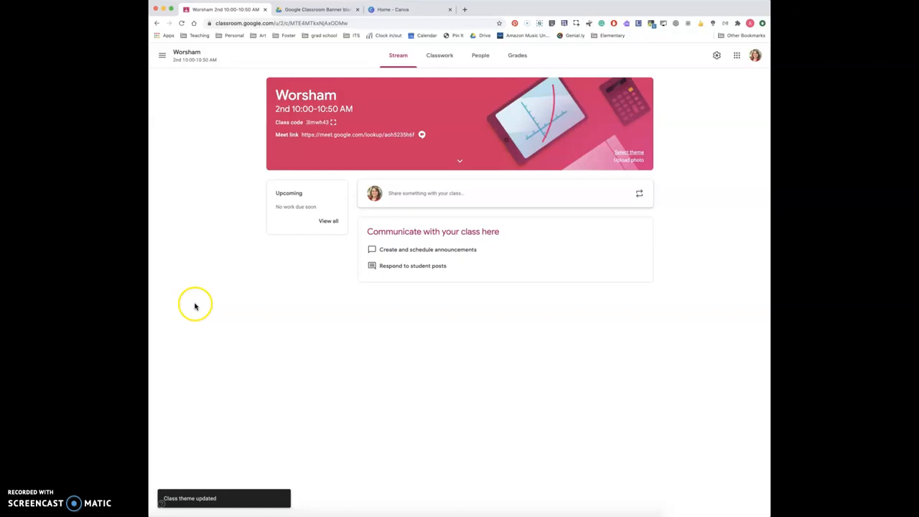
Look at the photo upload option for the class banner and close it without choosing a file.
{"action": "left_click", "coordinate": [629, 160]}
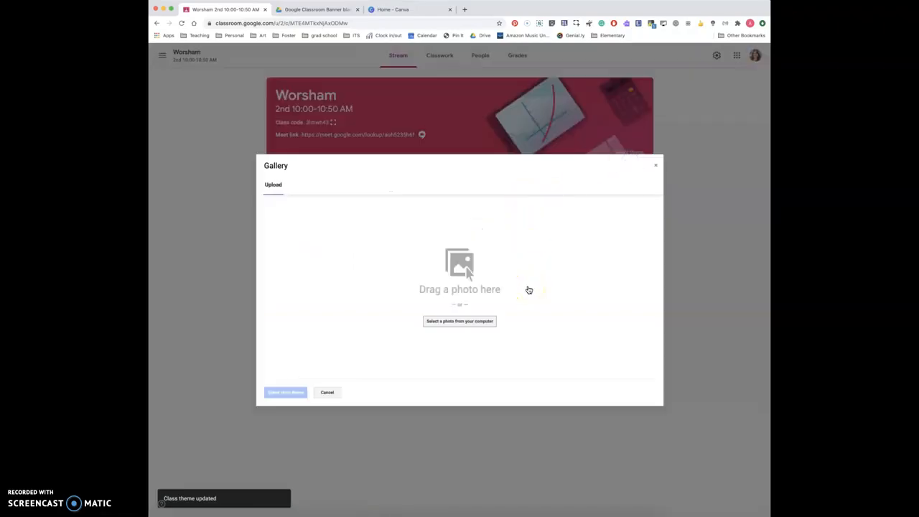
{"action": "left_click", "coordinate": [655, 166]}
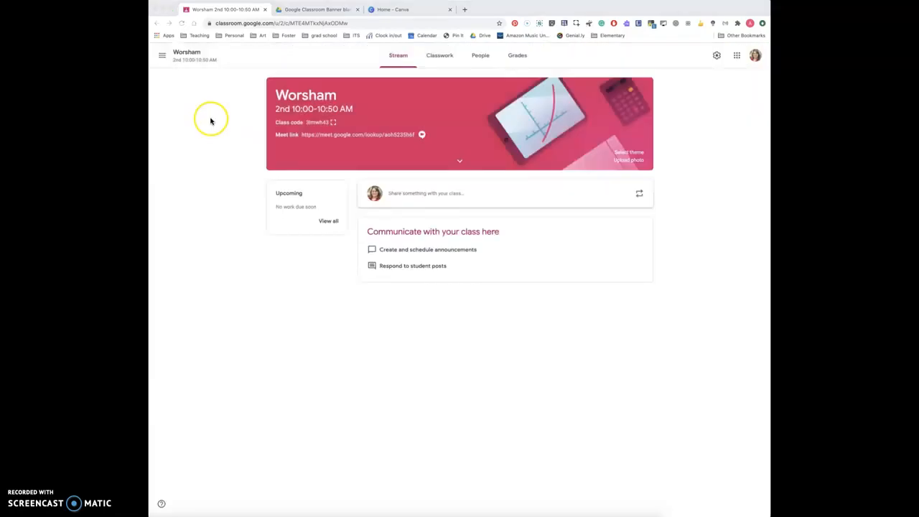
Switch to the Google Drawings template and make a copy of Google Classroom Banner blank.
{"action": "left_click", "coordinate": [310, 10]}
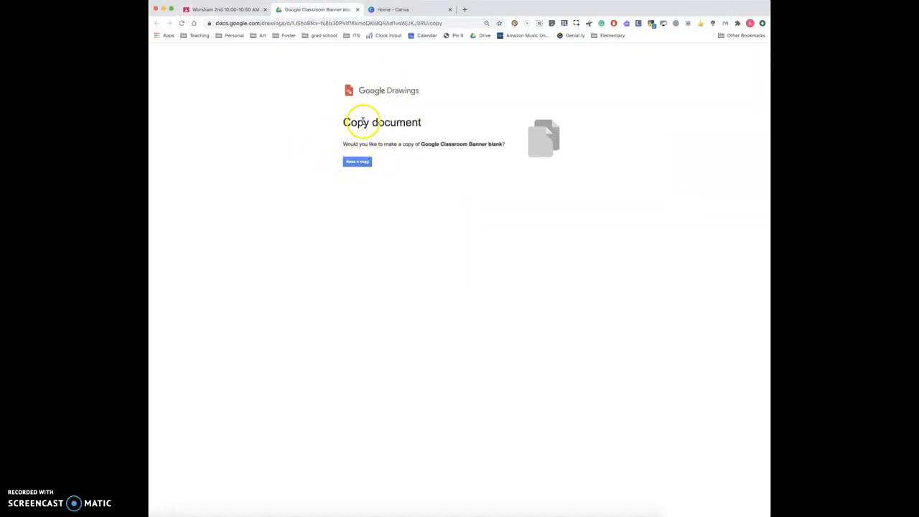
{"action": "left_click", "coordinate": [359, 162]}
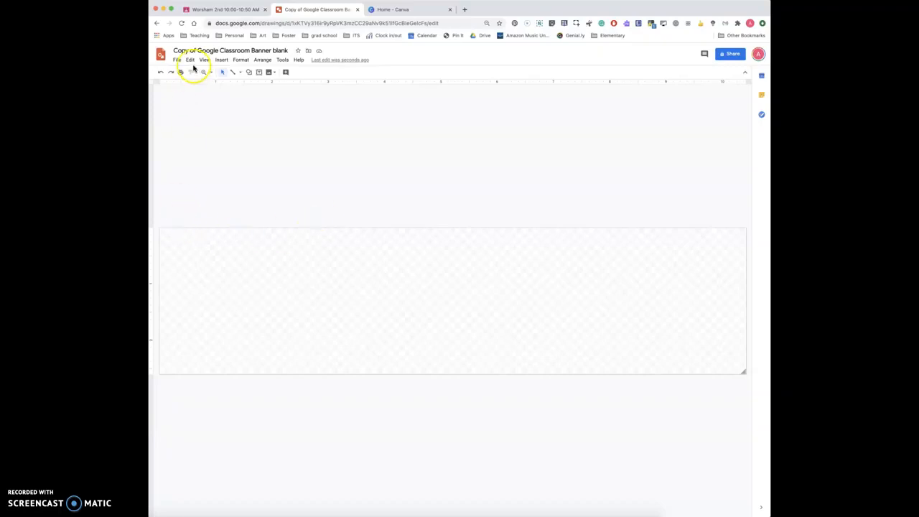
Draw a rectangle on the blank banner canvas and delete it.
{"action": "left_click", "coordinate": [248, 73]}
{"action": "mouse_move", "coordinate": [267, 86]}
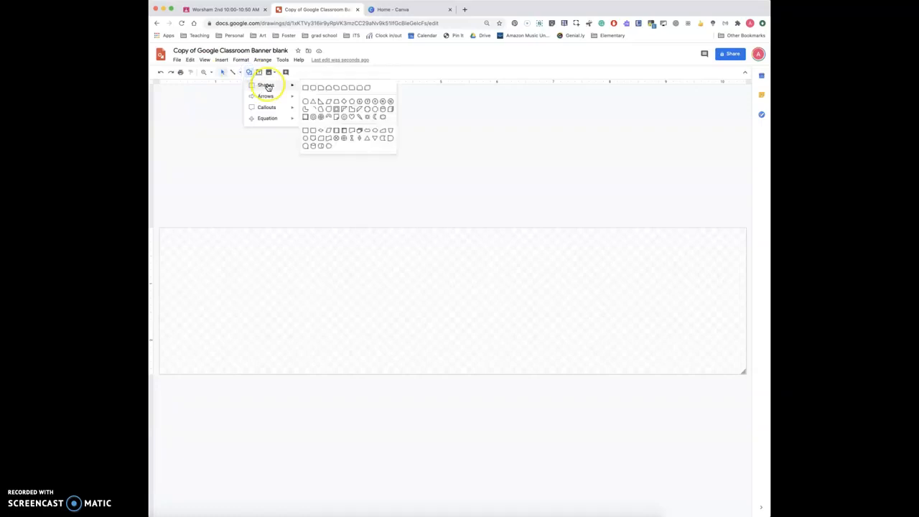
{"action": "left_click", "coordinate": [304, 90]}
{"action": "left_click_drag", "start_coordinate": [213, 249], "coordinate": [544, 337]}
{"action": "left_click", "coordinate": [323, 200]}
{"action": "left_click", "coordinate": [342, 283]}
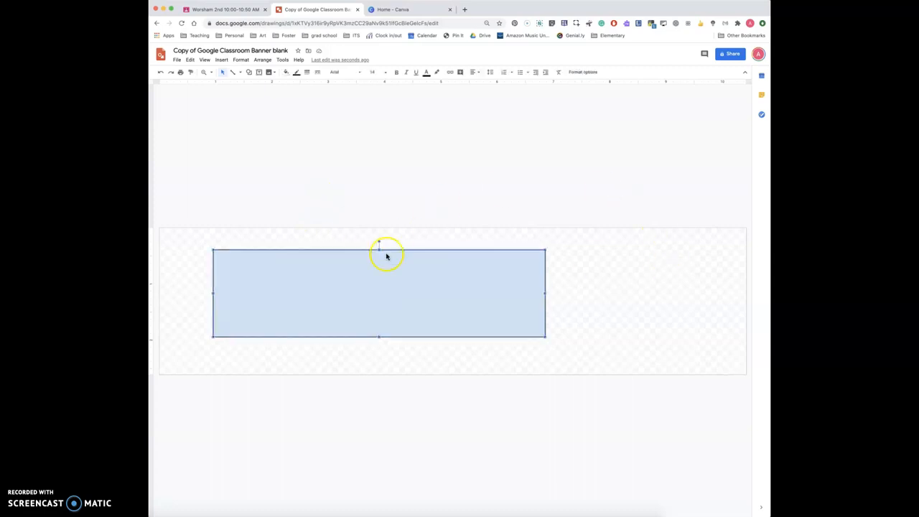
{"action": "key", "text": "Delete"}
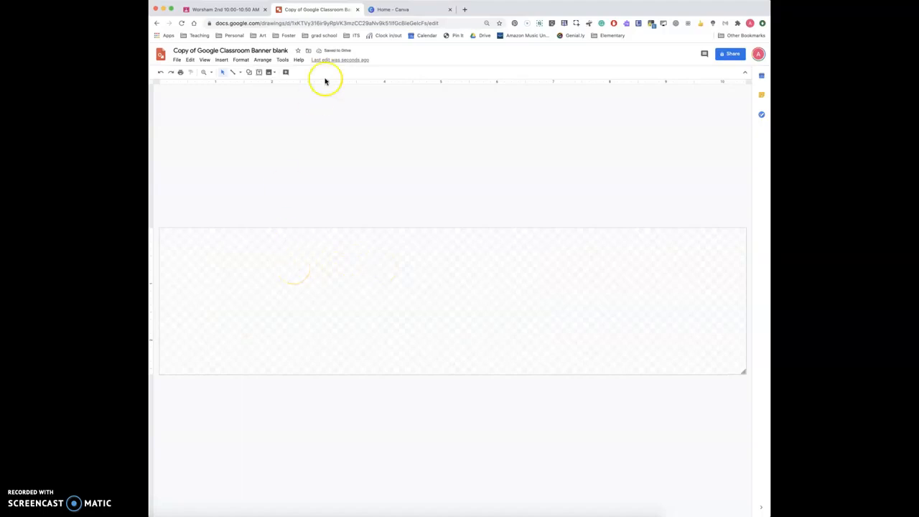
Switch to Canva and create a new design with custom dimensions of 1000 × 250 px.
{"action": "left_click", "coordinate": [388, 10]}
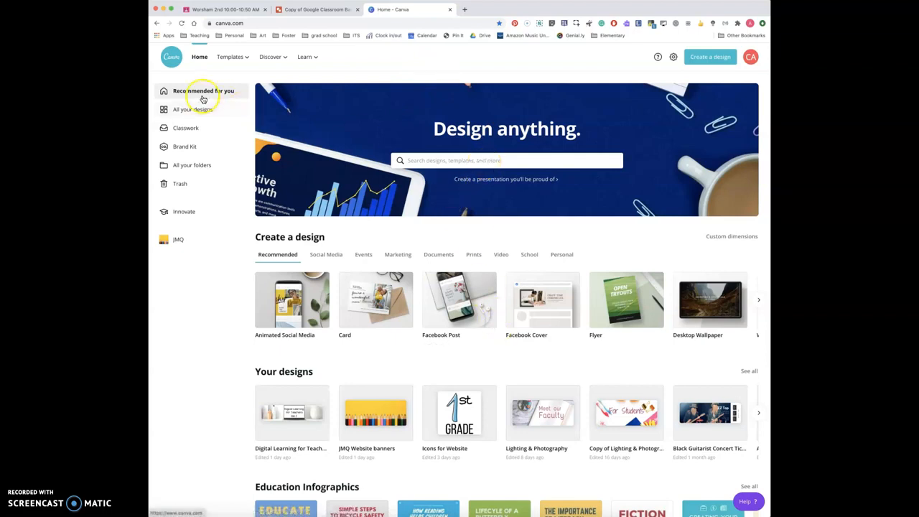
{"action": "left_click", "coordinate": [710, 59]}
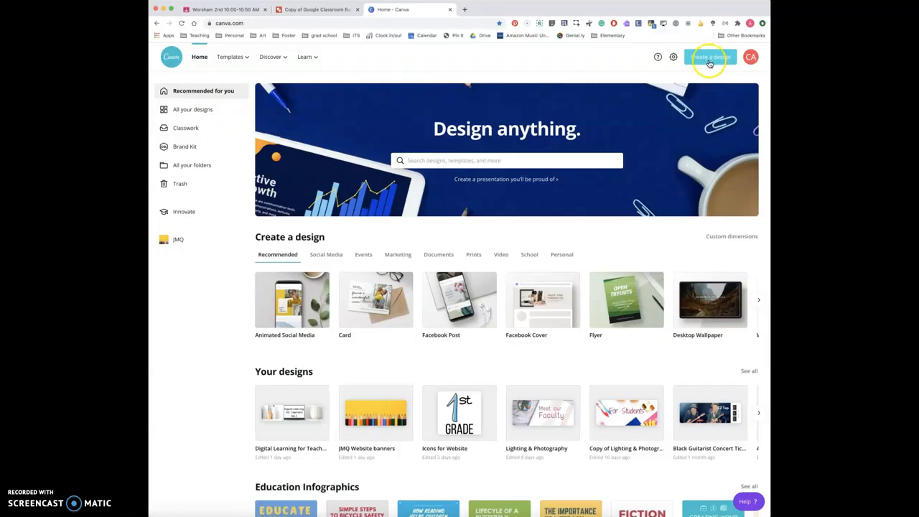
{"action": "left_click", "coordinate": [709, 62]}
{"action": "left_click", "coordinate": [633, 102]}
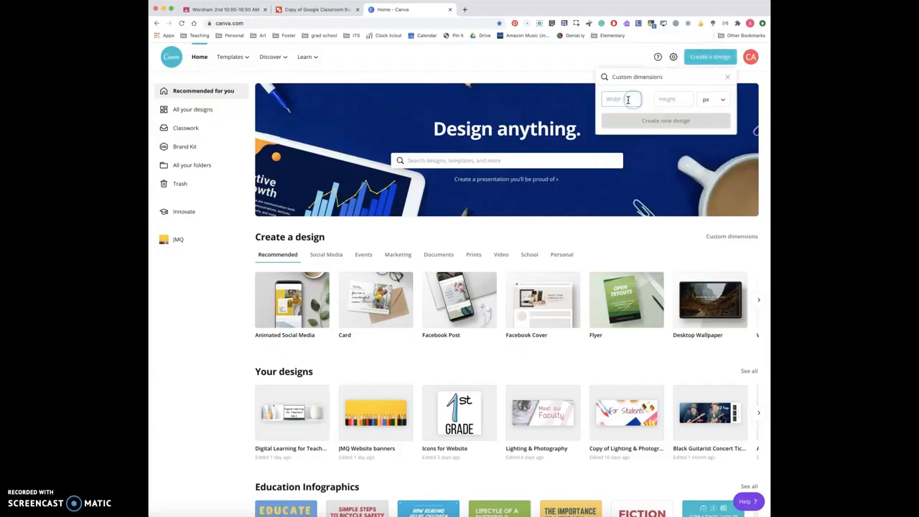
{"action": "left_click", "coordinate": [711, 100]}
{"action": "left_click", "coordinate": [714, 104]}
{"action": "left_click", "coordinate": [607, 99]}
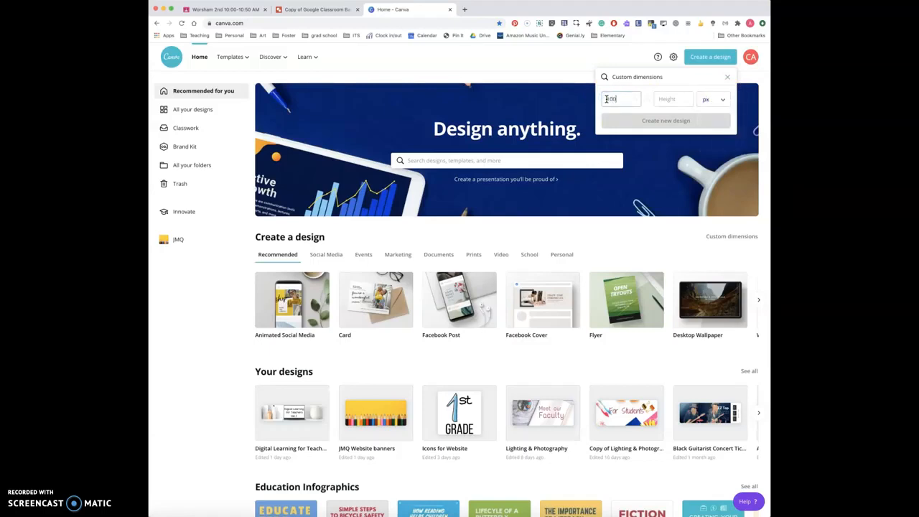
{"action": "left_click", "coordinate": [666, 99]}
{"action": "type", "text": "25"}
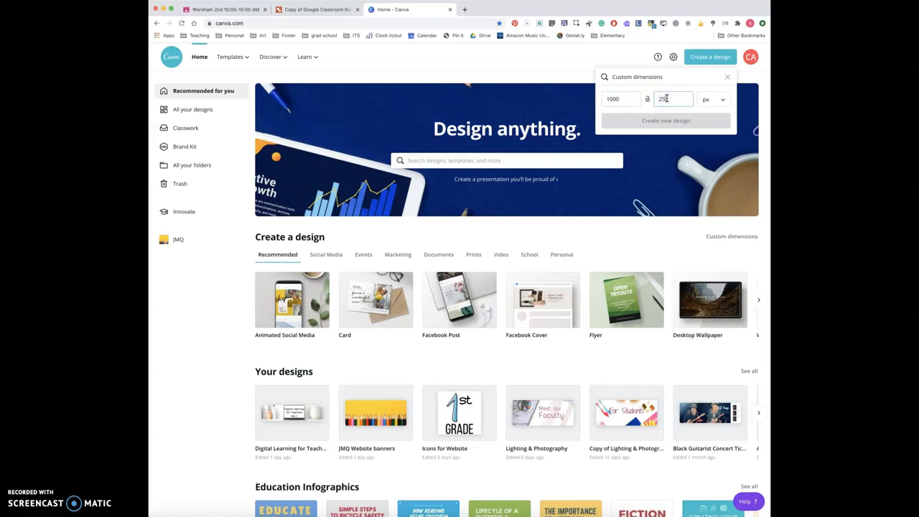
{"action": "type", "text": "0"}
{"action": "left_click", "coordinate": [666, 121]}
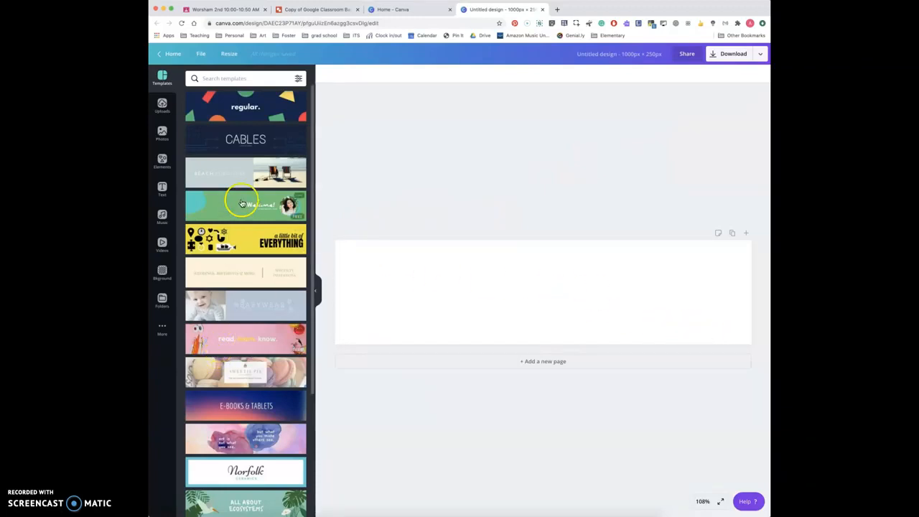
Apply the pink "read. learn. know." template to the banner and add a second page with the same background.
{"action": "left_click", "coordinate": [245, 414]}
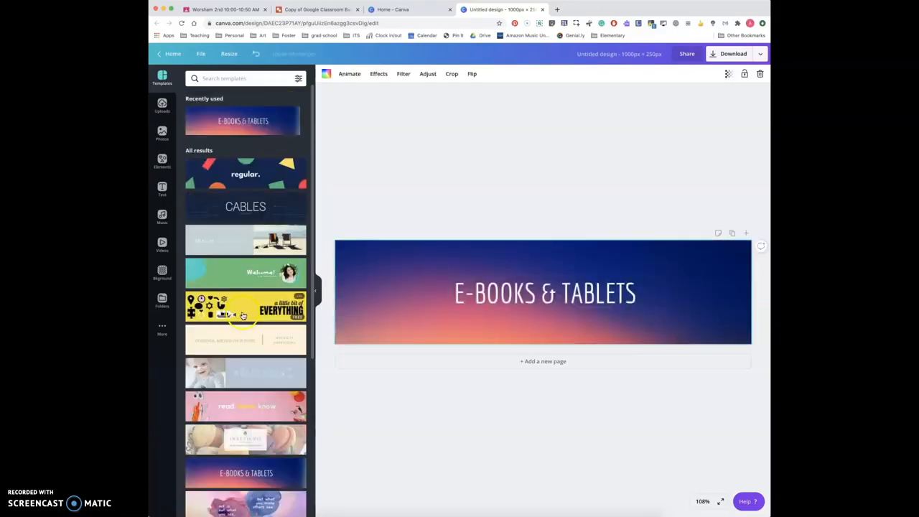
{"action": "left_click", "coordinate": [242, 410]}
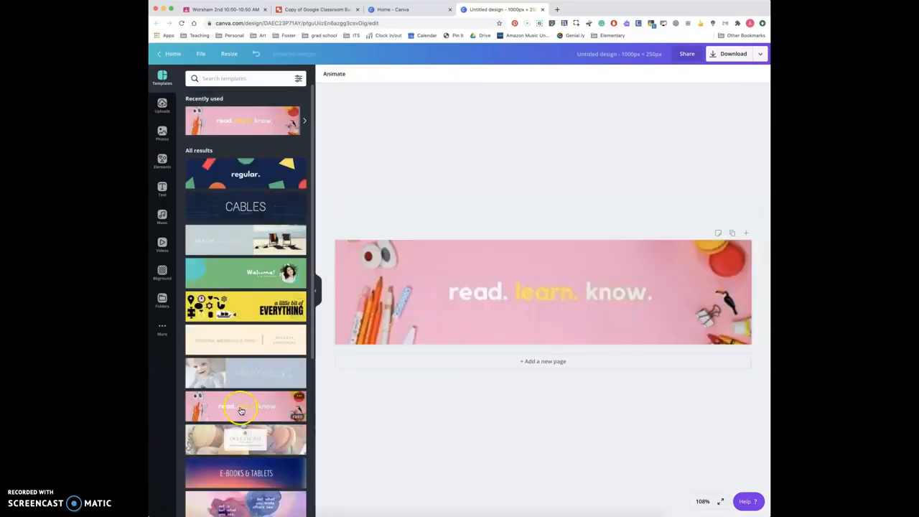
{"action": "scroll", "coordinate": [241, 410], "scroll_direction": "down", "scroll_amount": 5}
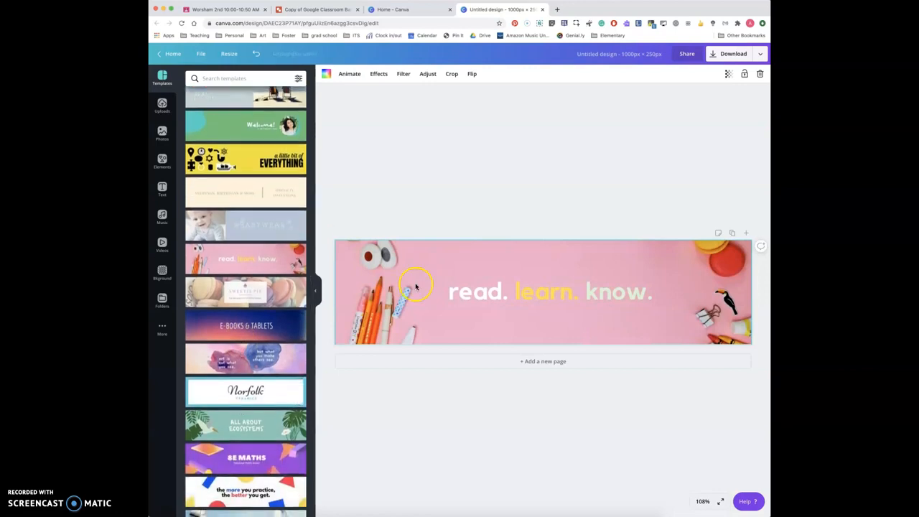
{"action": "left_click", "coordinate": [511, 364]}
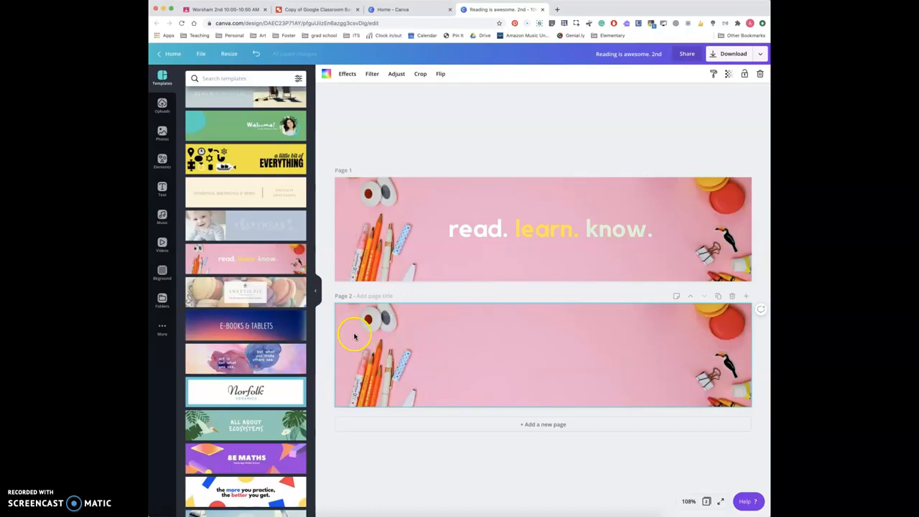
Search the photos for "math" and use the green chalkboard picture as the background of page 2.
{"action": "left_click", "coordinate": [162, 134]}
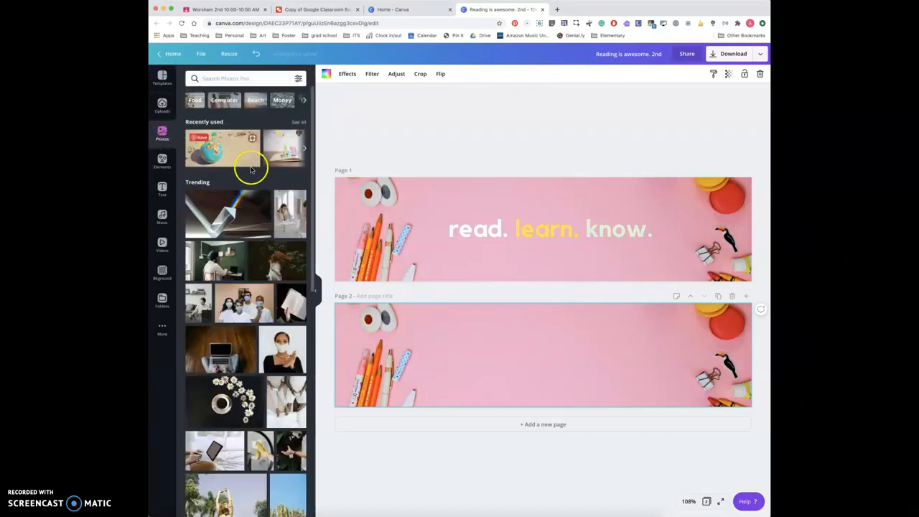
{"action": "left_click", "coordinate": [233, 78]}
{"action": "type", "text": "math"}
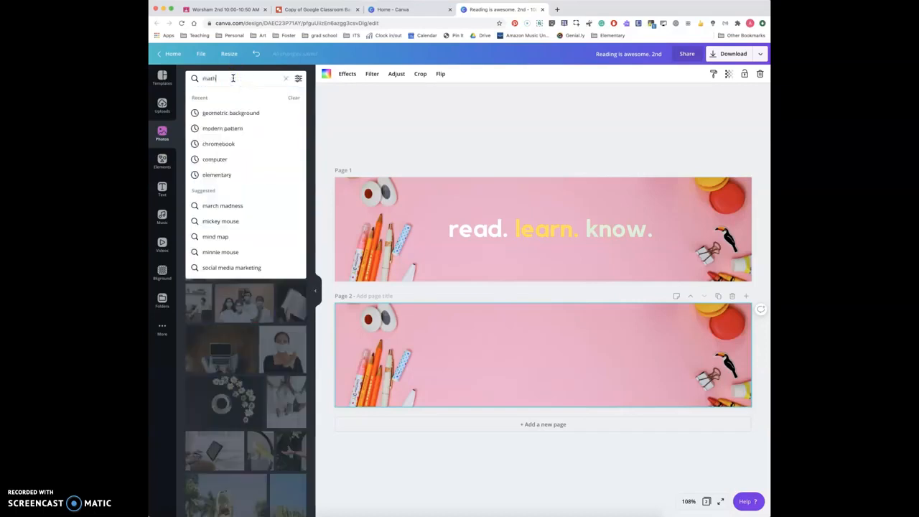
{"action": "key", "text": "Return"}
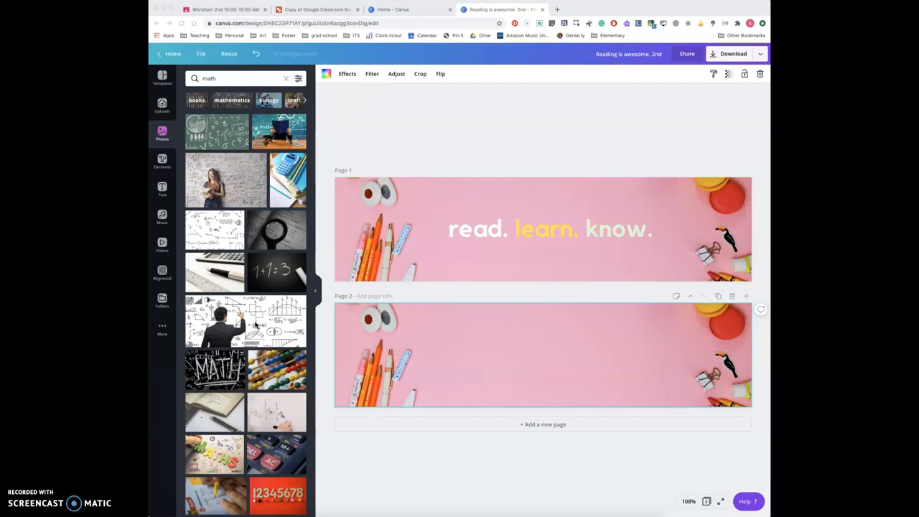
{"action": "left_click", "coordinate": [251, 158]}
{"action": "left_click_drag", "start_coordinate": [252, 157], "coordinate": [350, 310]}
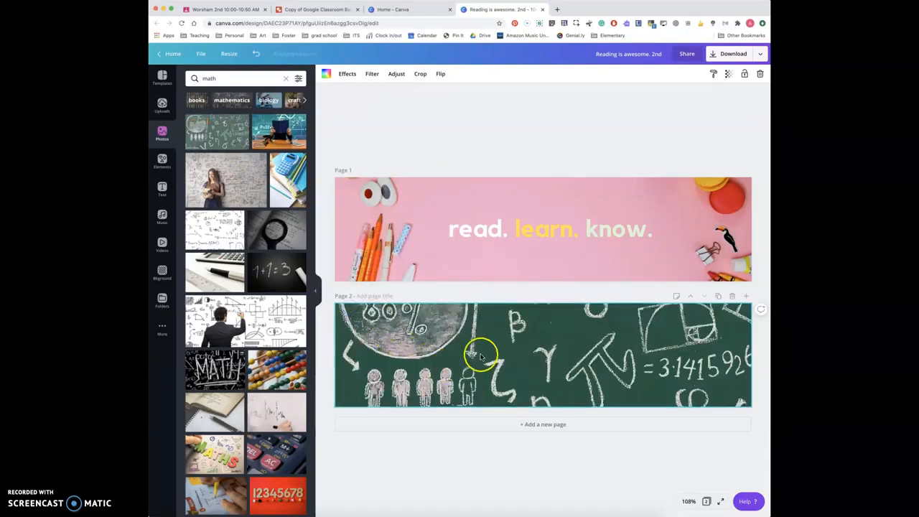
Reposition the chalkboard photo within page 2 so the upper part with the 80% pie chart shows.
{"action": "double_click", "coordinate": [510, 344]}
{"action": "left_click_drag", "start_coordinate": [510, 345], "coordinate": [520, 417]}
{"action": "left_click", "coordinate": [504, 182]}
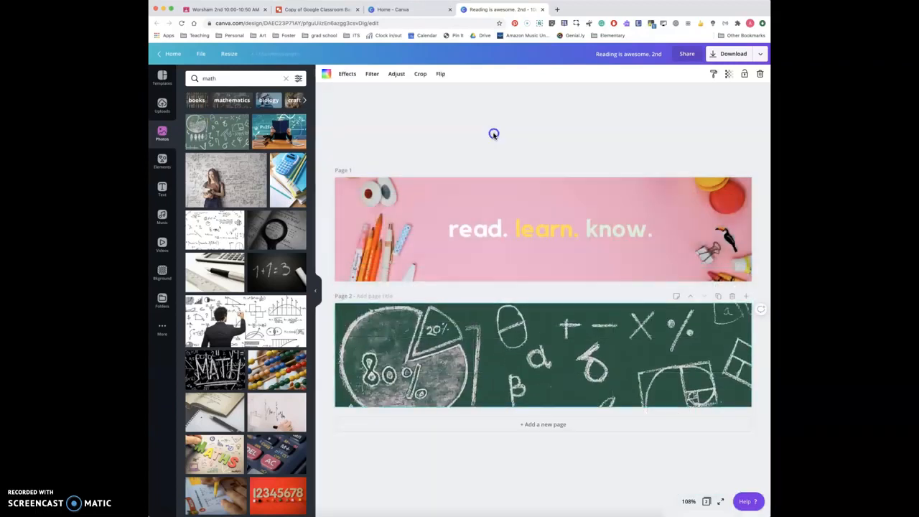
Apply the Solar filter to the chalkboard background at an intensity of 100.
{"action": "left_click", "coordinate": [439, 357]}
{"action": "left_click", "coordinate": [371, 74]}
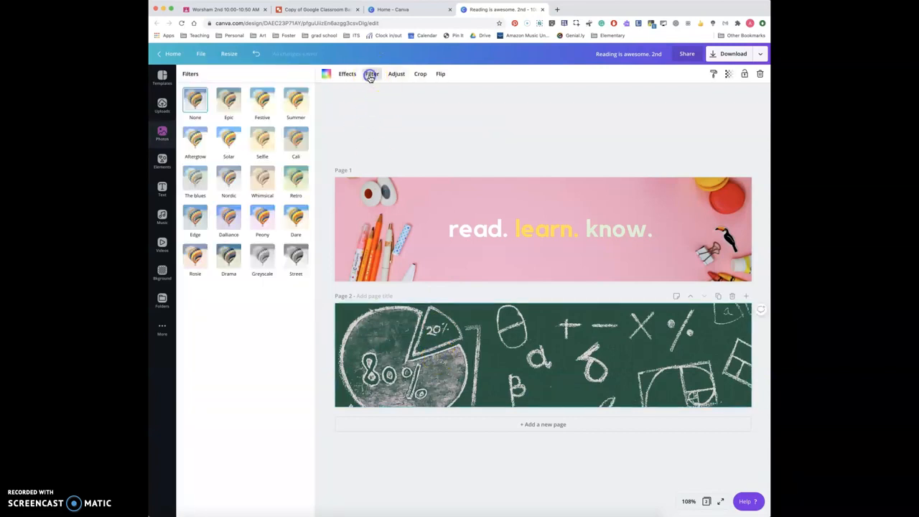
{"action": "left_click", "coordinate": [232, 144]}
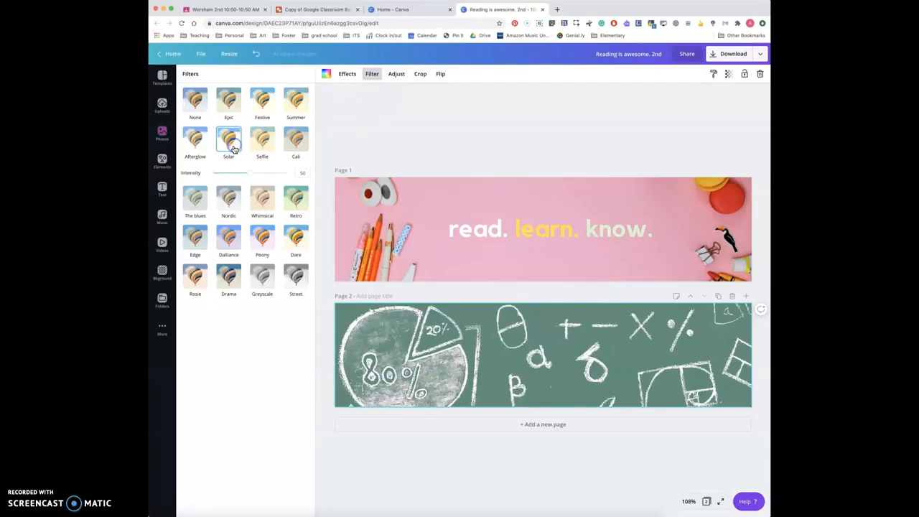
{"action": "left_click_drag", "start_coordinate": [264, 175], "coordinate": [280, 173]}
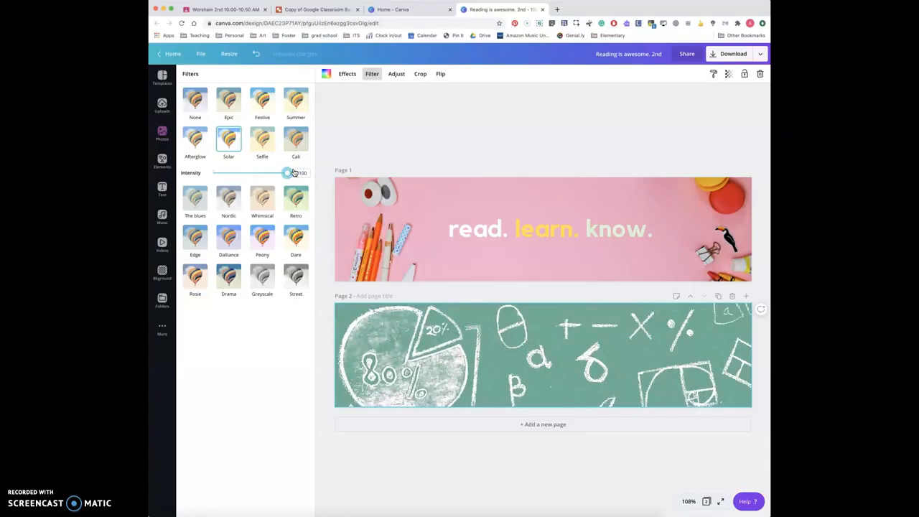
{"action": "left_click", "coordinate": [235, 151]}
{"action": "left_click", "coordinate": [226, 160]}
{"action": "left_click", "coordinate": [341, 144]}
Raise the chalkboard background's brightness to about 58.
{"action": "left_click", "coordinate": [397, 73]}
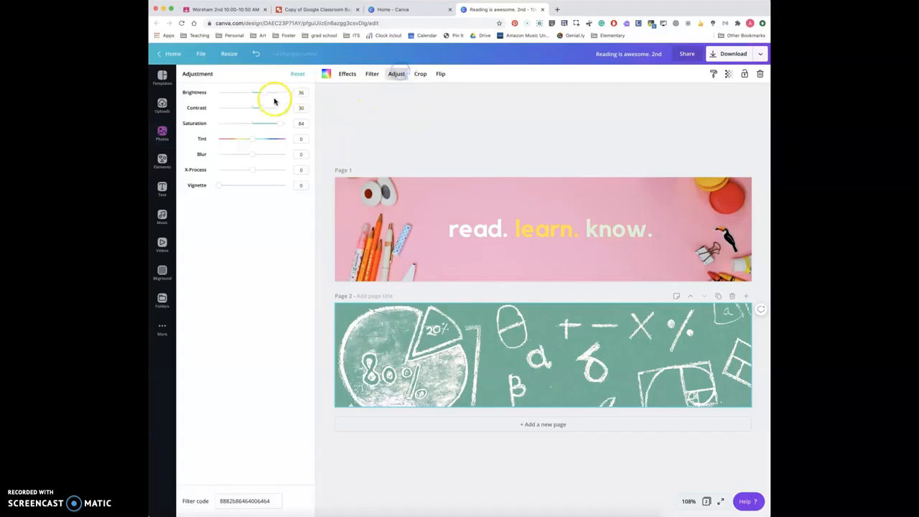
{"action": "left_click_drag", "start_coordinate": [265, 96], "coordinate": [268, 94]}
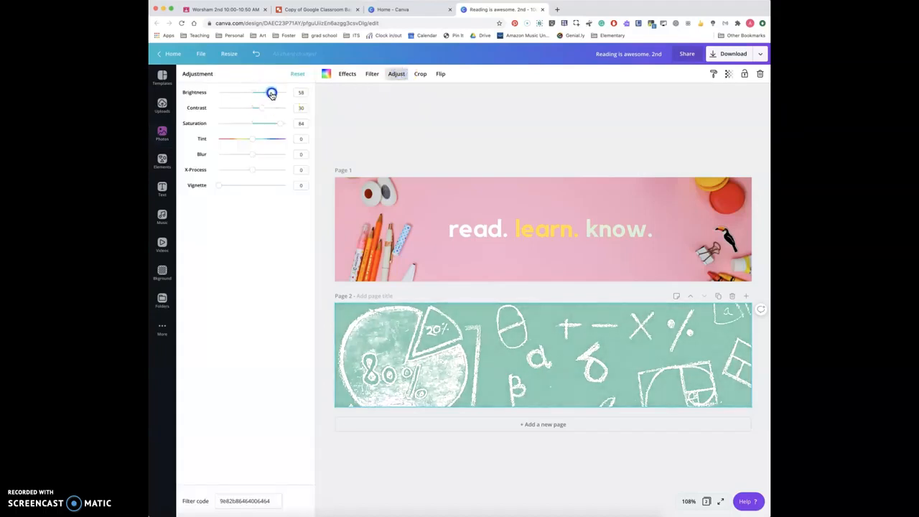
{"action": "left_click", "coordinate": [323, 111]}
{"action": "left_click", "coordinate": [582, 225]}
Download only page 2 of the design as a PNG.
{"action": "left_click", "coordinate": [733, 53]}
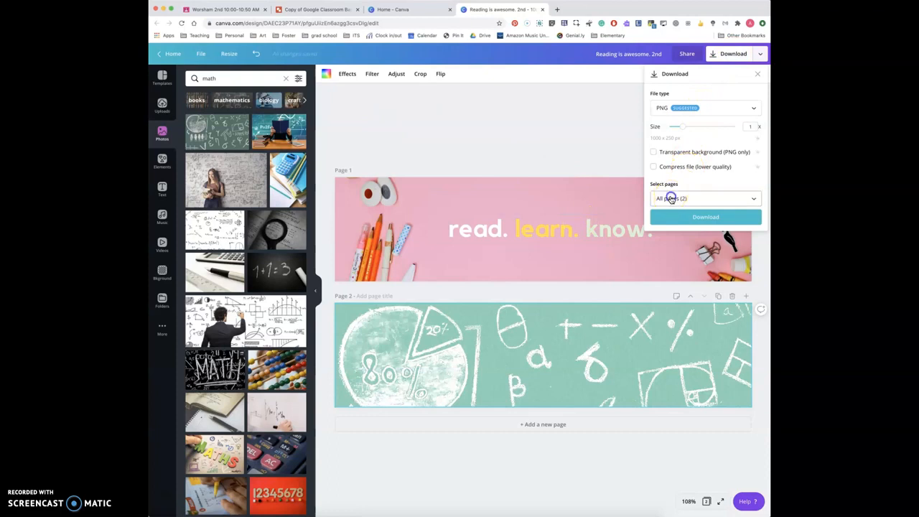
{"action": "left_click", "coordinate": [672, 199]}
{"action": "left_click", "coordinate": [753, 267]}
{"action": "left_click", "coordinate": [696, 296]}
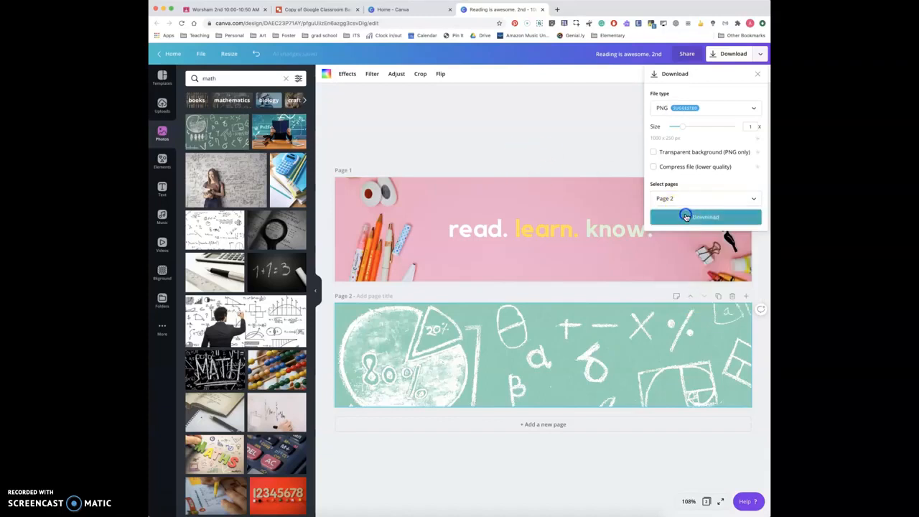
{"action": "left_click", "coordinate": [695, 217]}
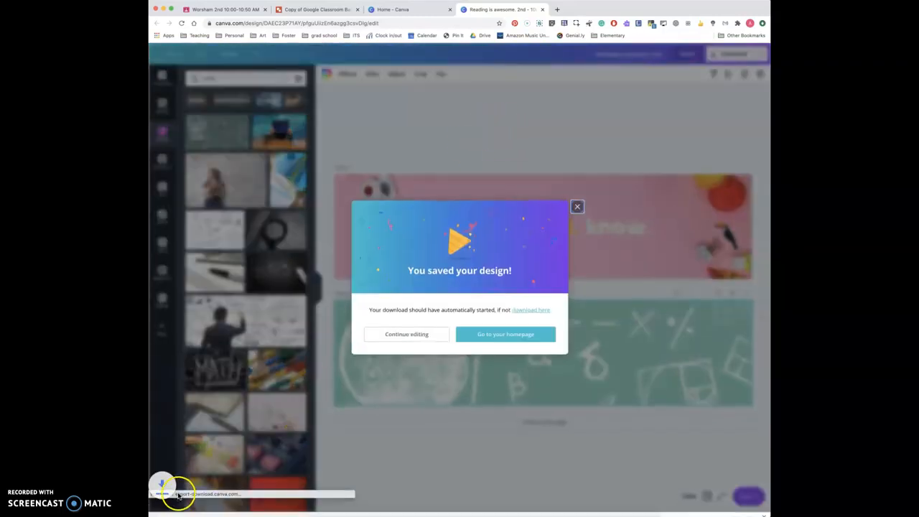
Switch to Google Classroom and upload "Reading is awesome. 2nd.png" from Downloads as the class banner photo.
{"action": "left_click", "coordinate": [241, 9]}
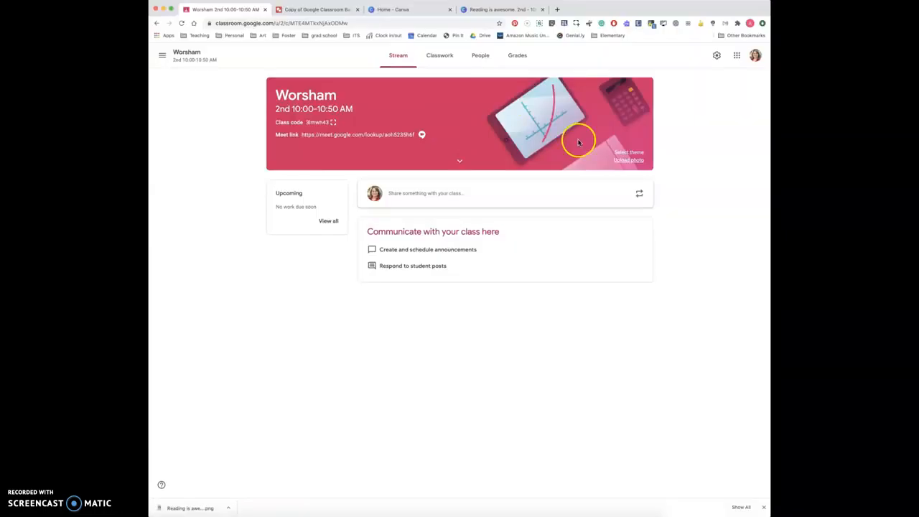
{"action": "left_click", "coordinate": [634, 166]}
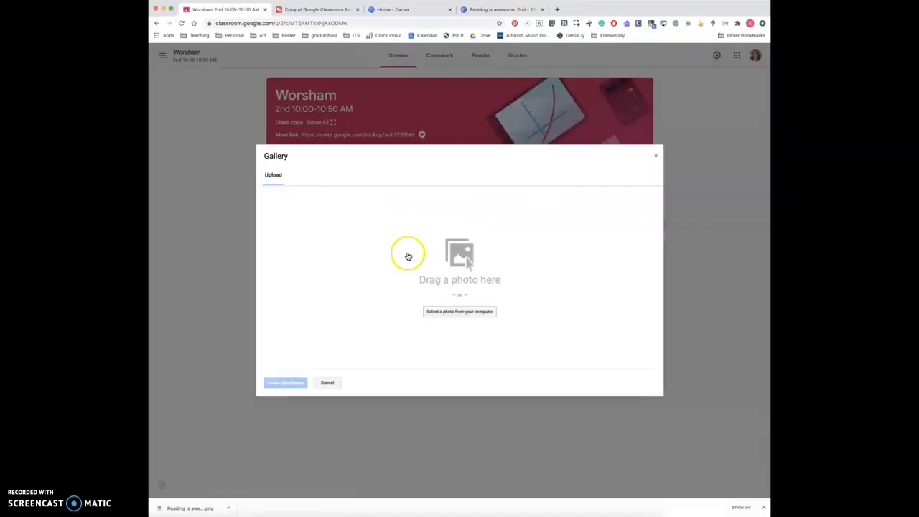
{"action": "left_click", "coordinate": [474, 309]}
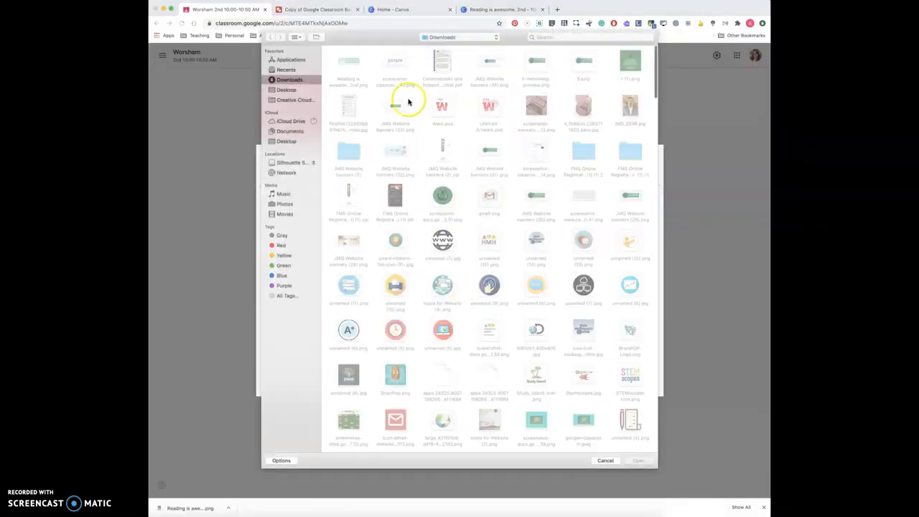
{"action": "double_click", "coordinate": [346, 61]}
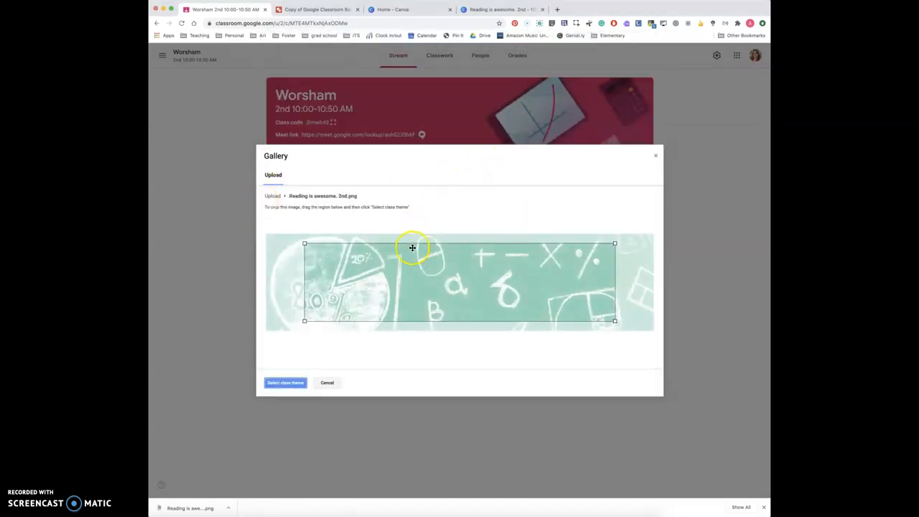
Extend the crop region across the whole uploaded banner image and set it as the class theme.
{"action": "left_click_drag", "start_coordinate": [304, 244], "coordinate": [260, 237]}
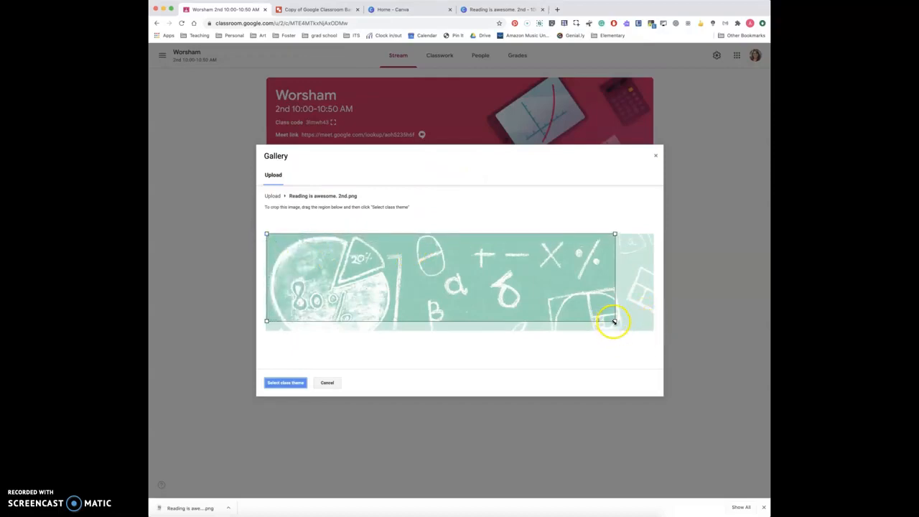
{"action": "left_click_drag", "start_coordinate": [616, 322], "coordinate": [649, 329]}
{"action": "left_click", "coordinate": [280, 382]}
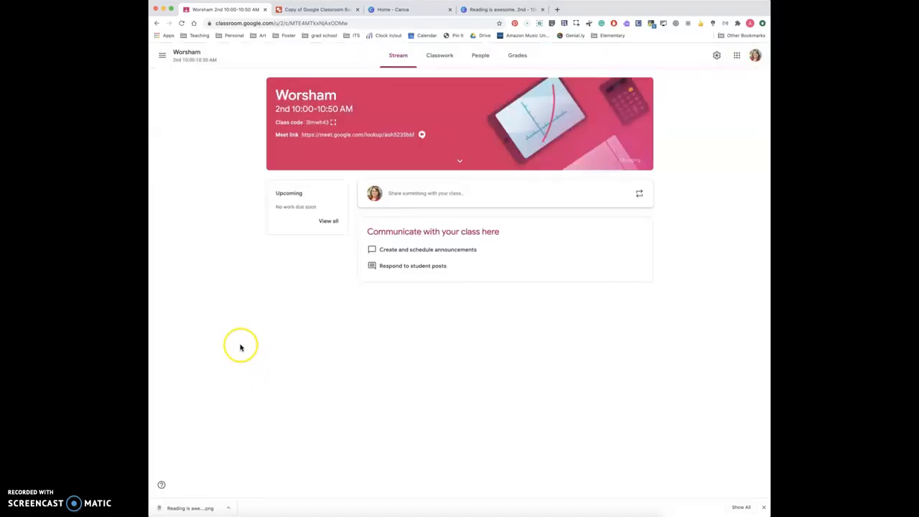